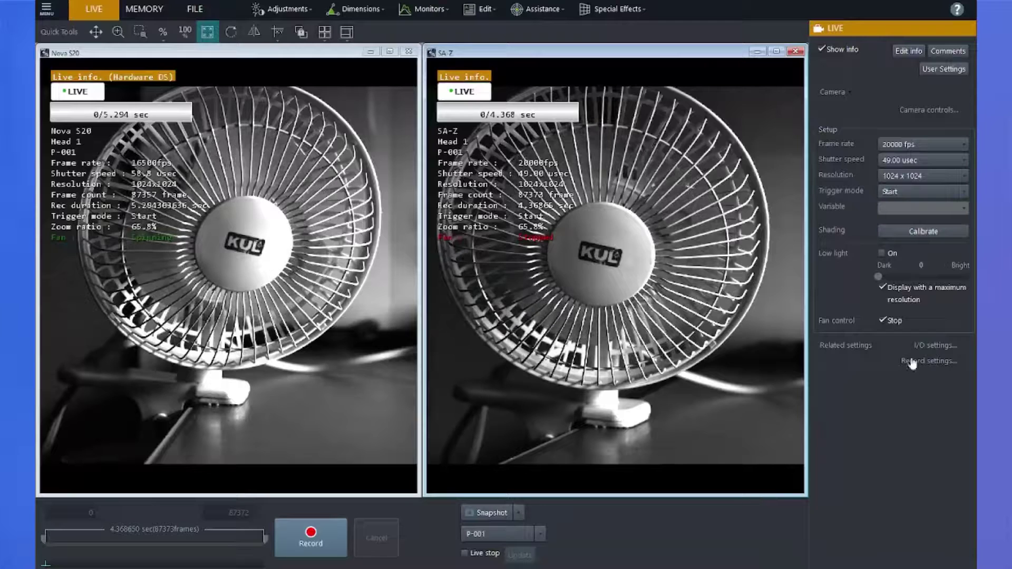
# Step: Switch the I/O settings to the Nova S20 and leave OUTPUT 1 at SYNC POS
pyautogui.click(925, 346)
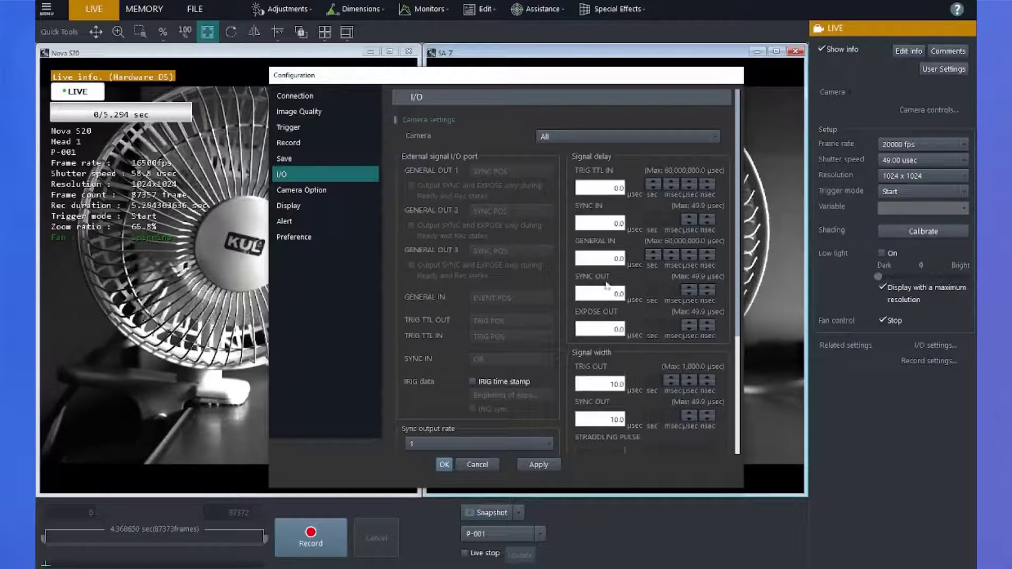
pyautogui.click(552, 137)
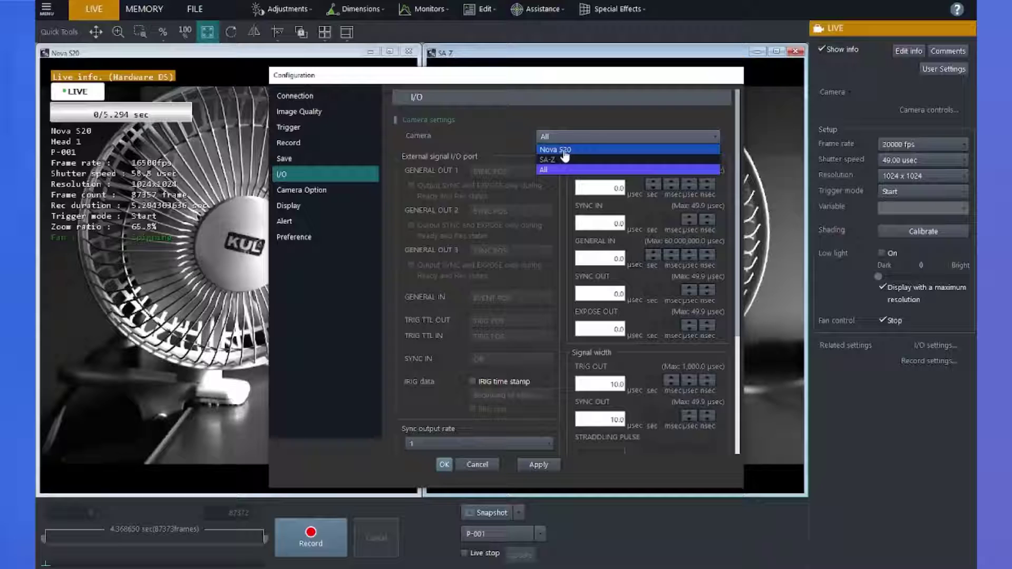
pyautogui.click(559, 149)
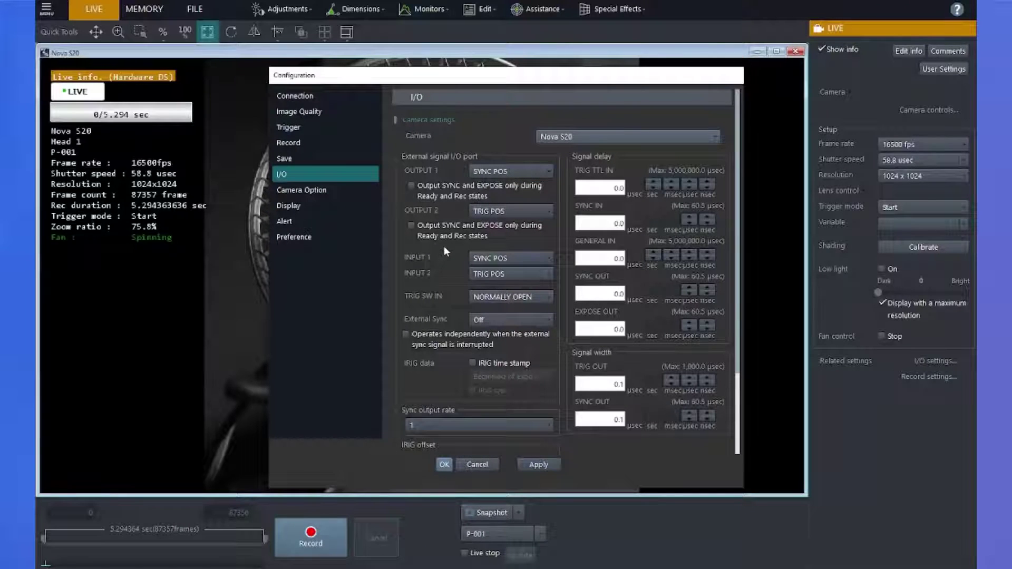
pyautogui.click(504, 176)
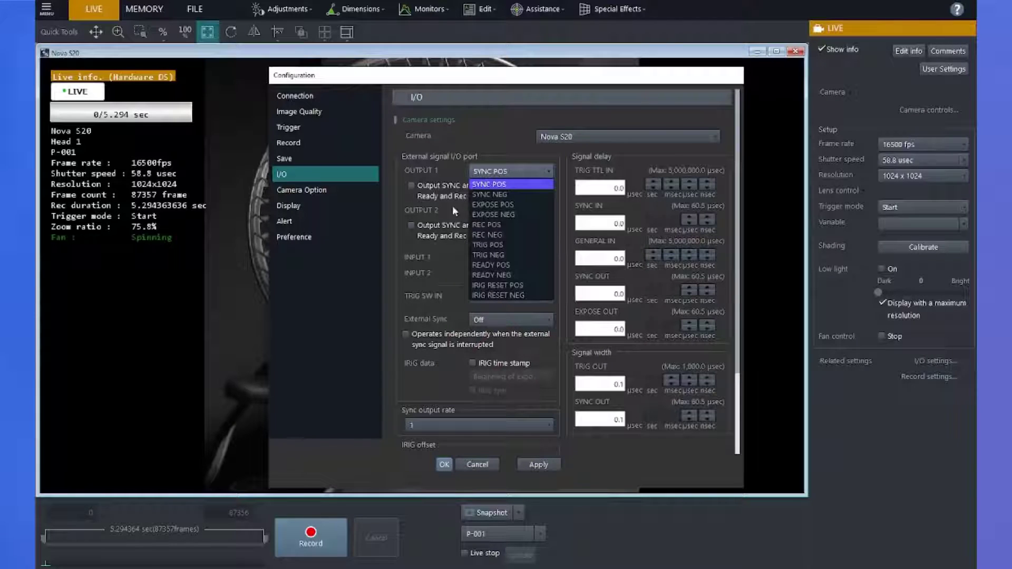
pyautogui.click(488, 174)
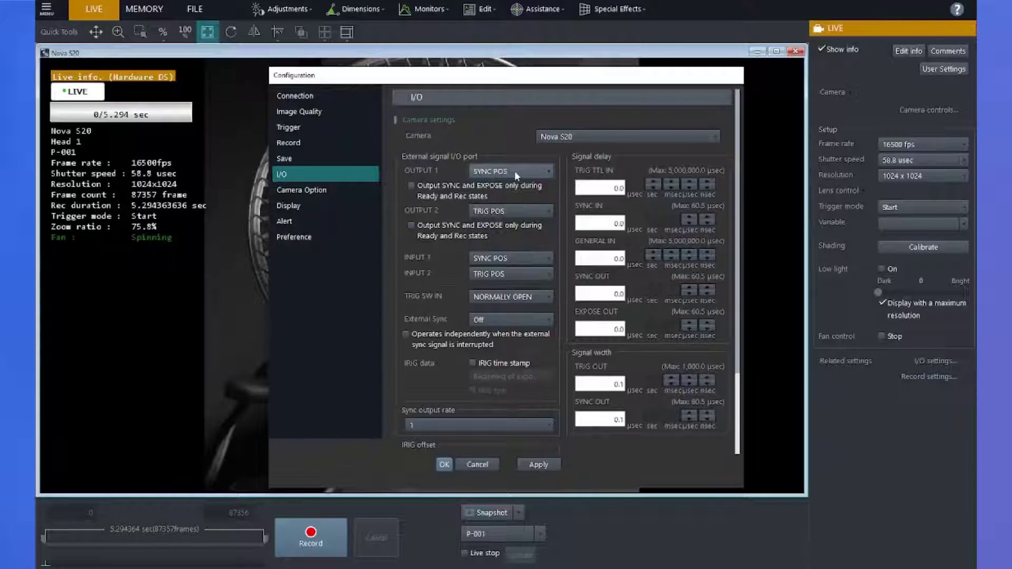
# Step: Check the SA-Z camera's I/O port settings, then cancel the Configuration dialog unchanged
pyautogui.click(567, 140)
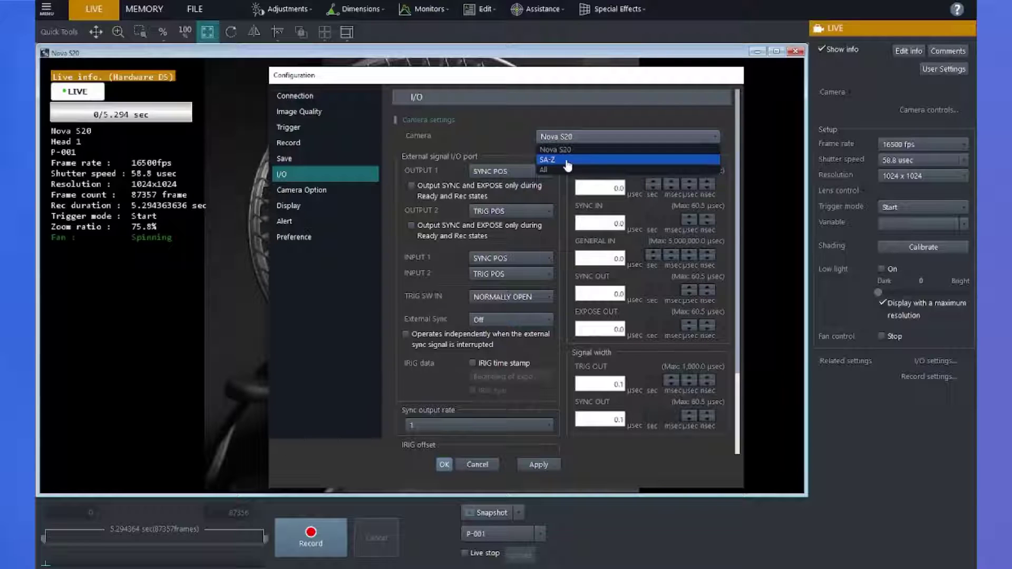
pyautogui.click(565, 162)
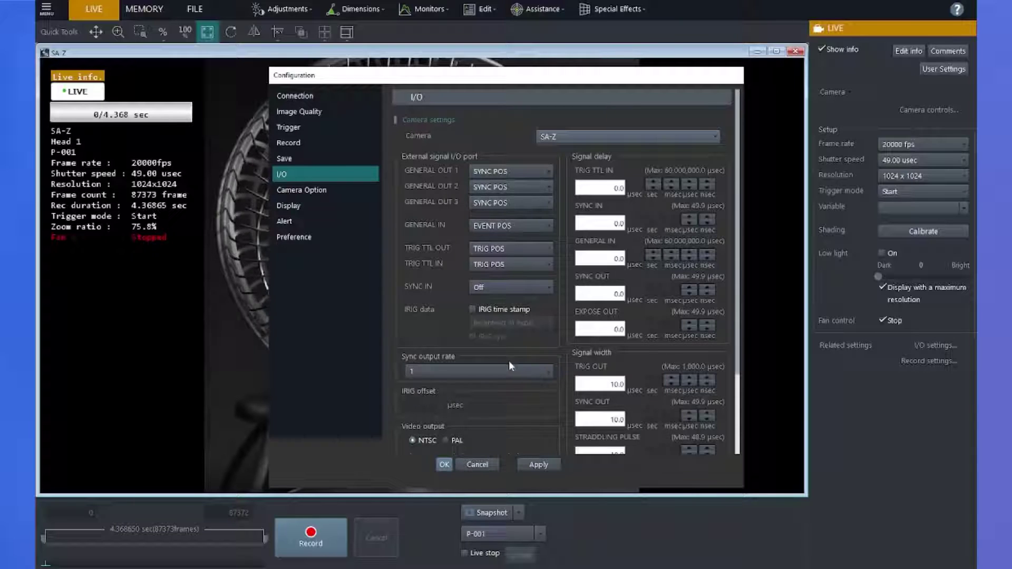
pyautogui.click(477, 464)
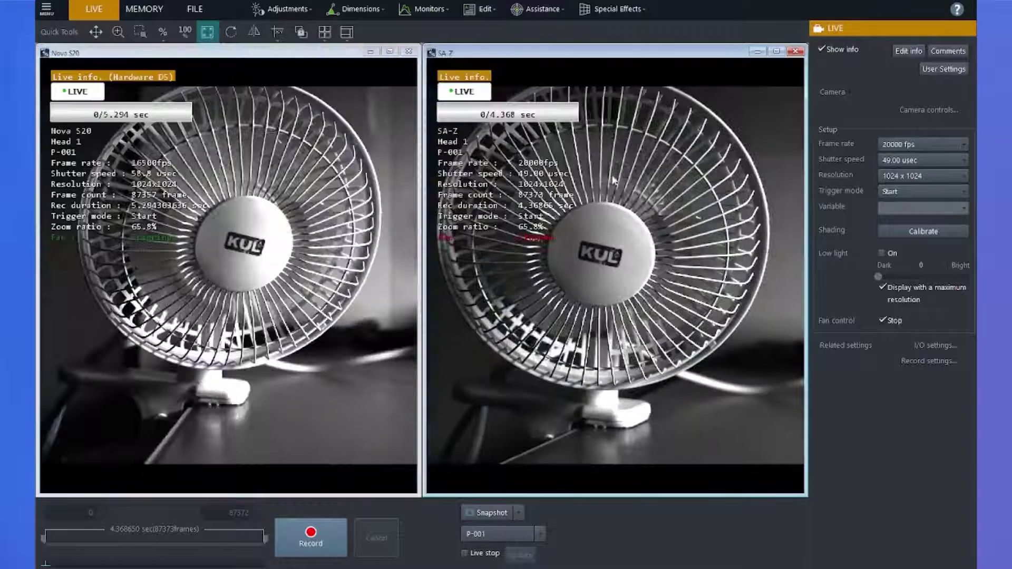
# Step: Glance at the Special Effects menu, then bring up the Assistance menu
pyautogui.click(611, 9)
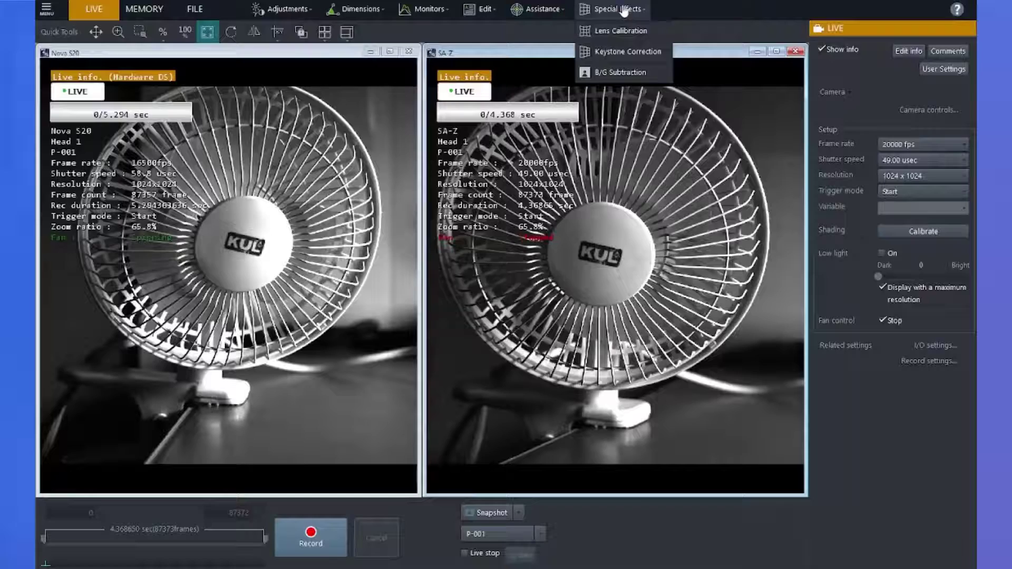
pyautogui.click(648, 113)
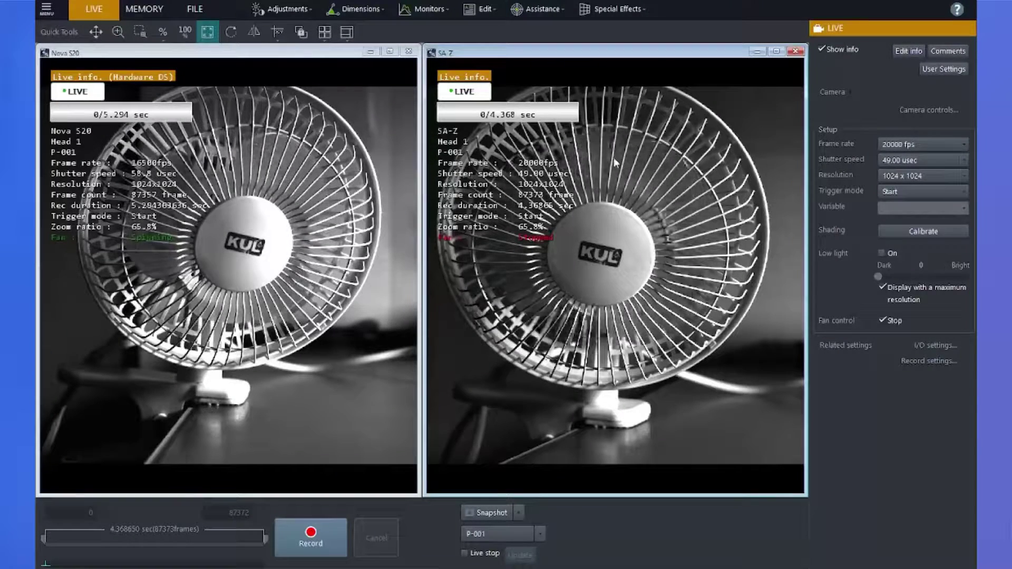
pyautogui.click(546, 12)
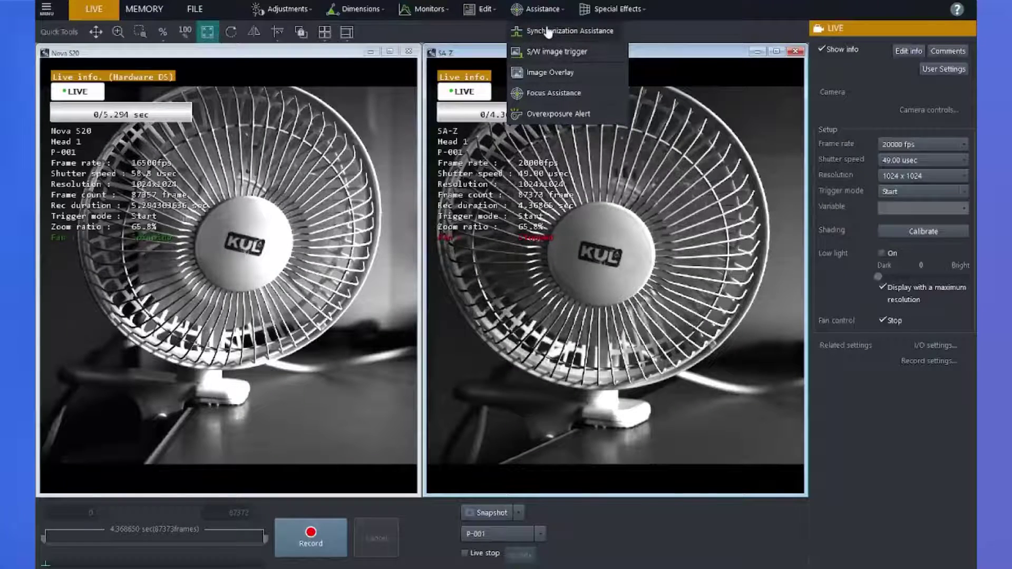
# Step: Launch Synchronization Assistance with Nova S20 as master and 'Sync with external sync signal' selected
pyautogui.click(545, 33)
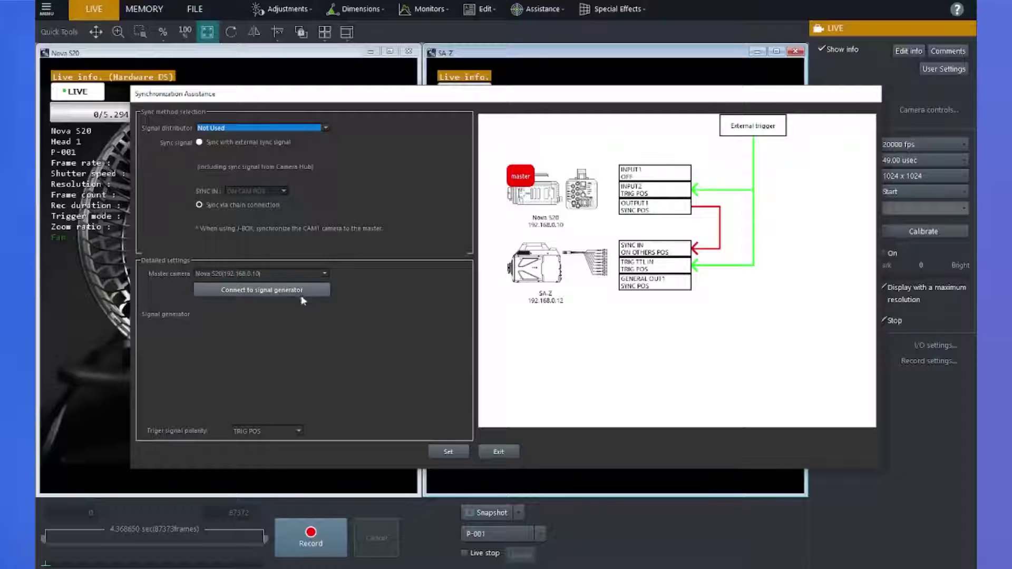
pyautogui.click(319, 274)
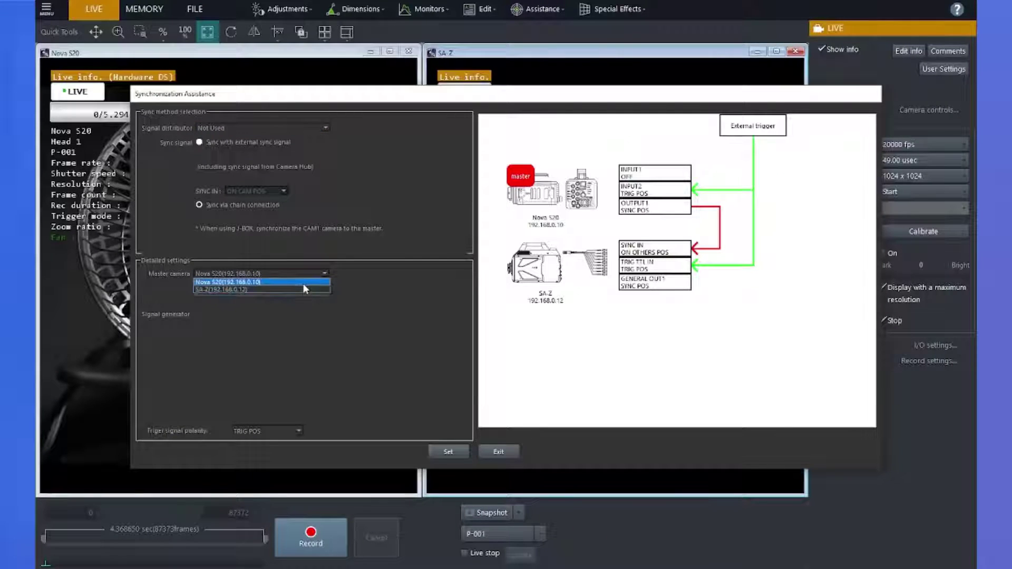
pyautogui.click(269, 282)
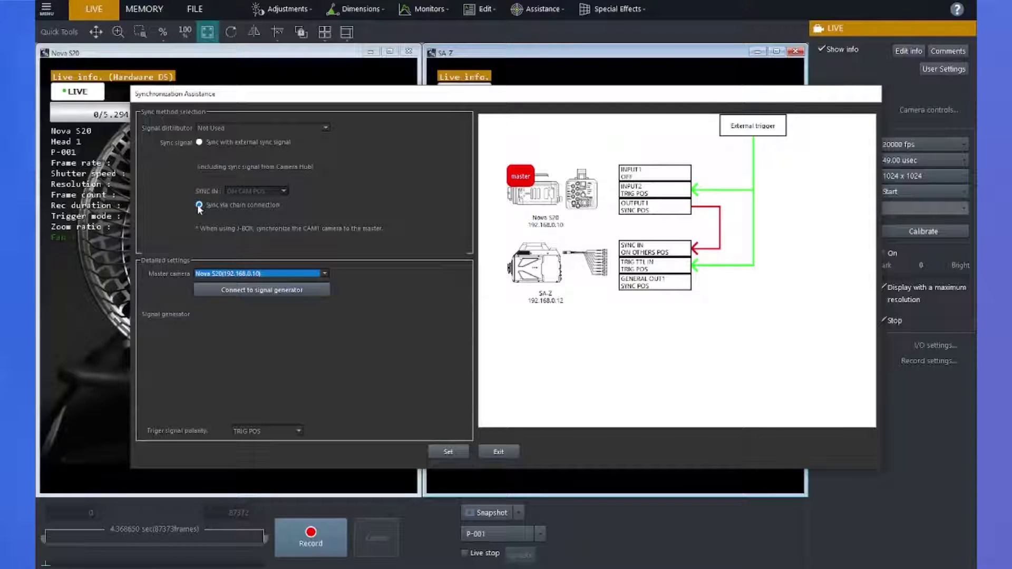
pyautogui.click(200, 144)
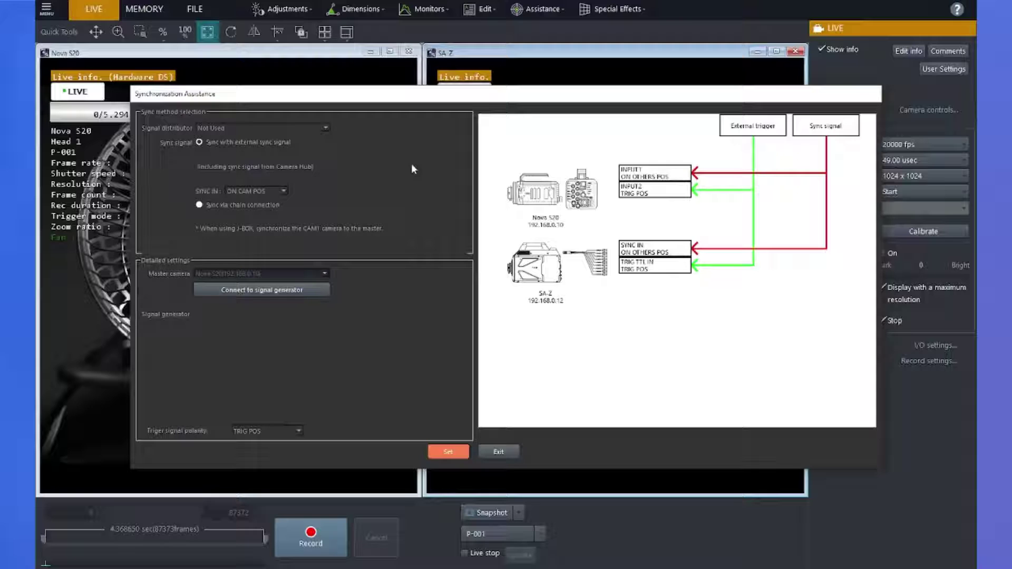
# Step: Choose 'Sync via chain connection' so the Nova S20's OUTPUT 1 feeds the SA-Z's SYNC IN
pyautogui.click(199, 205)
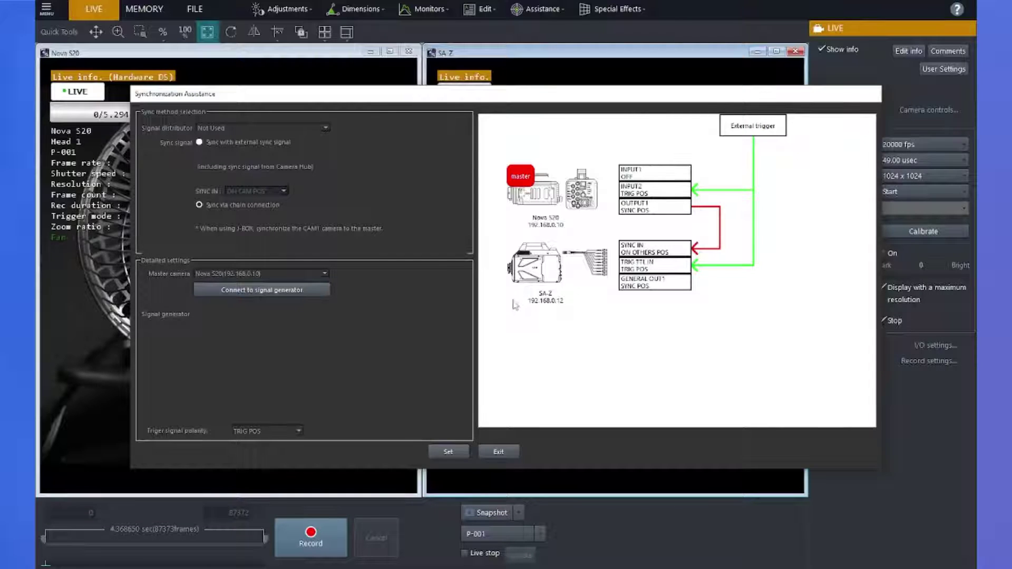
# Step: Apply the chain-connection sync, confirm the wiring, and acknowledge the completion message
pyautogui.click(447, 453)
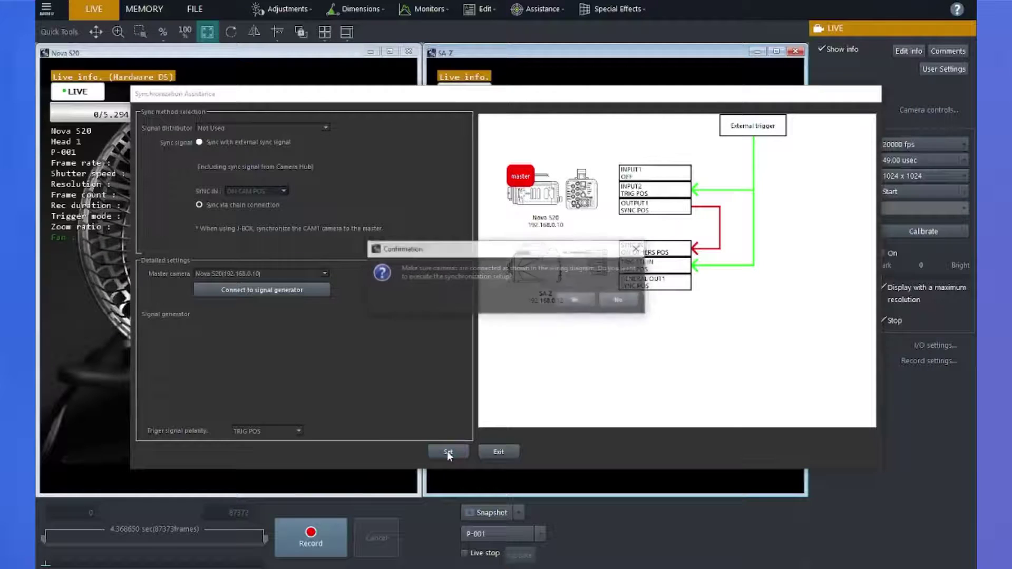
pyautogui.click(575, 306)
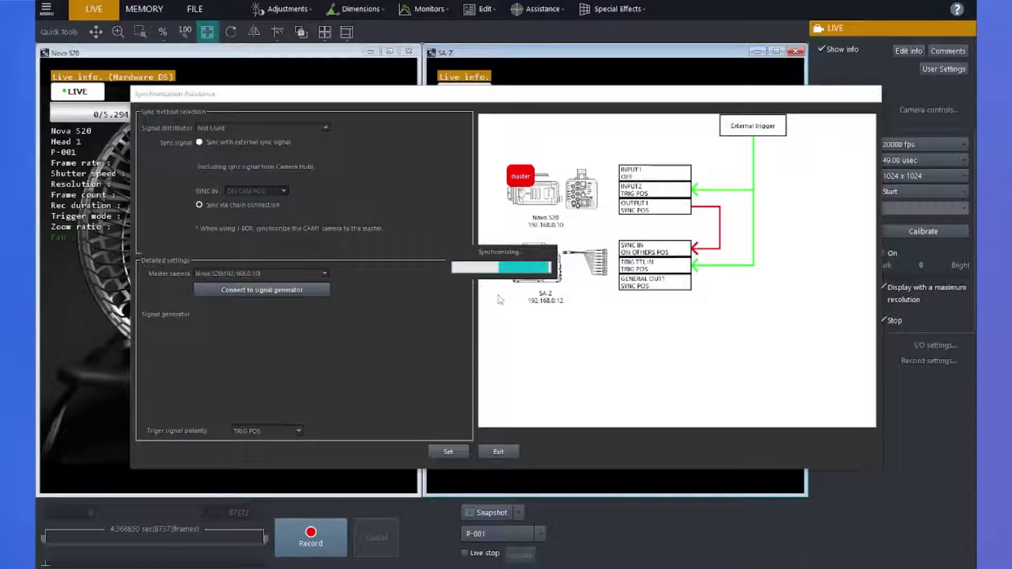
pyautogui.click(533, 301)
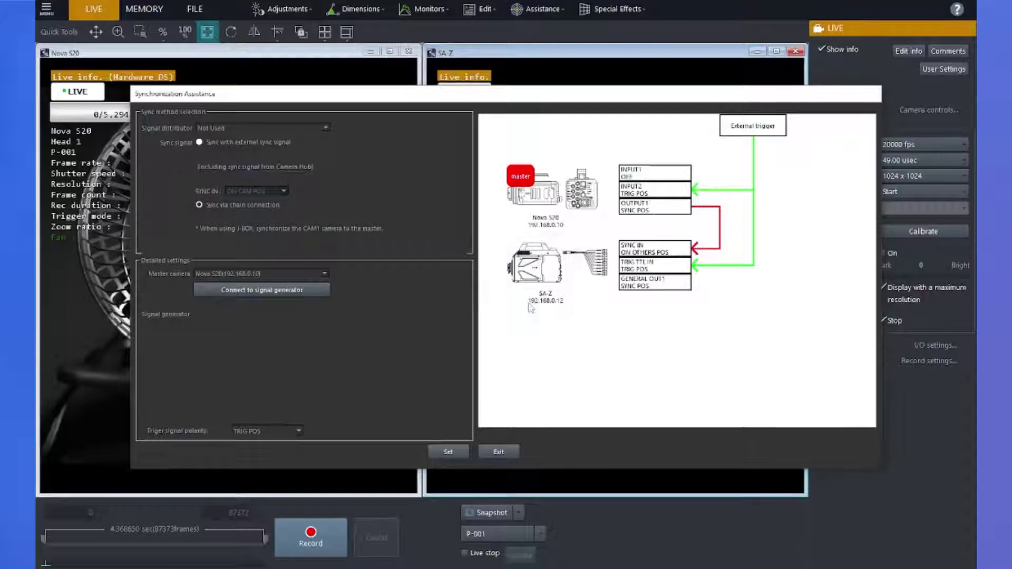
# Step: Exit Synchronization Assistance, returning to both cameras' live views at 16500 fps
pyautogui.click(495, 453)
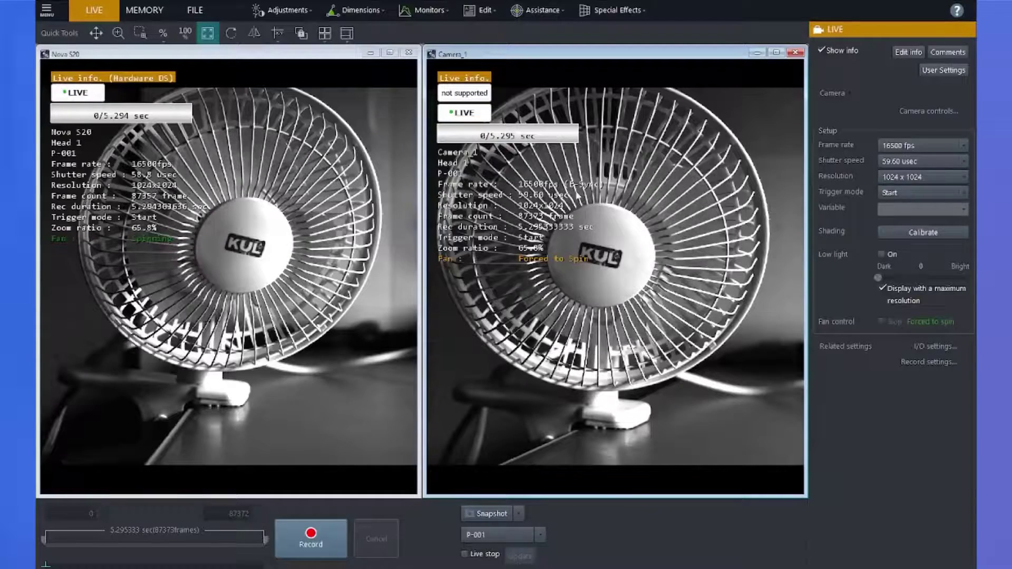
# Step: Remove Camera_1 from the connected cameras, leaving only the Nova S20's live view
pyautogui.click(928, 111)
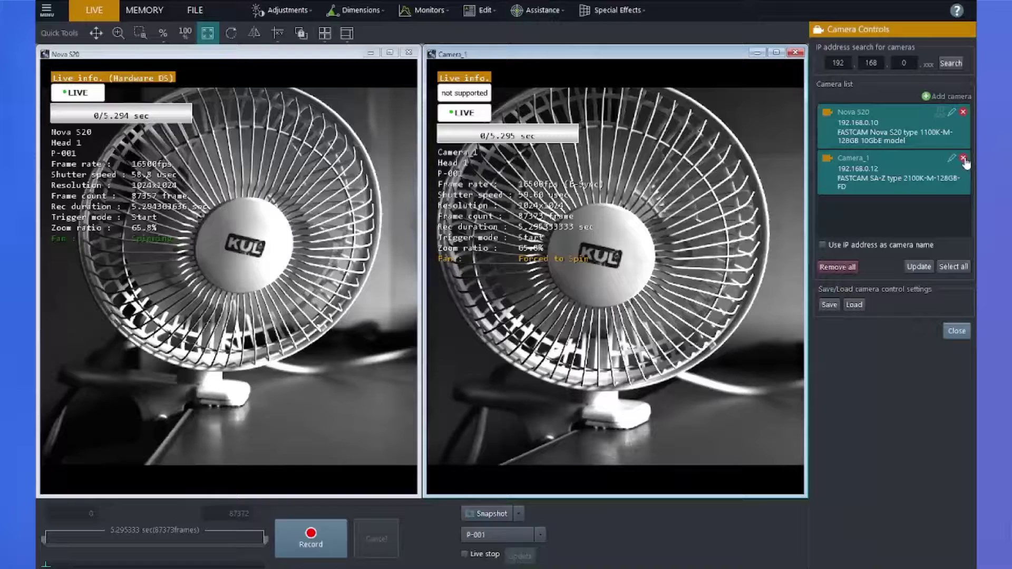
pyautogui.click(963, 158)
pyautogui.click(508, 299)
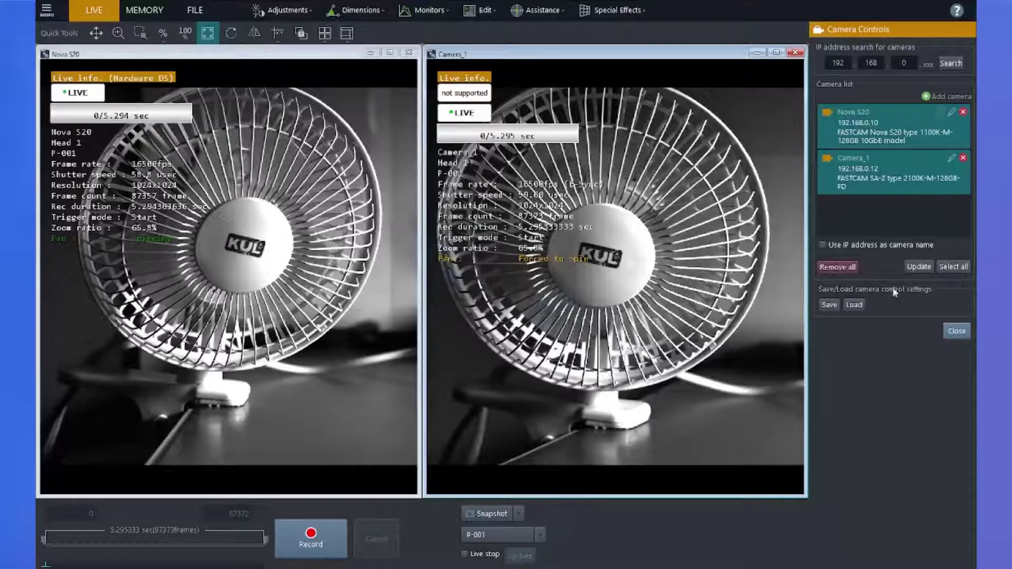
pyautogui.click(964, 332)
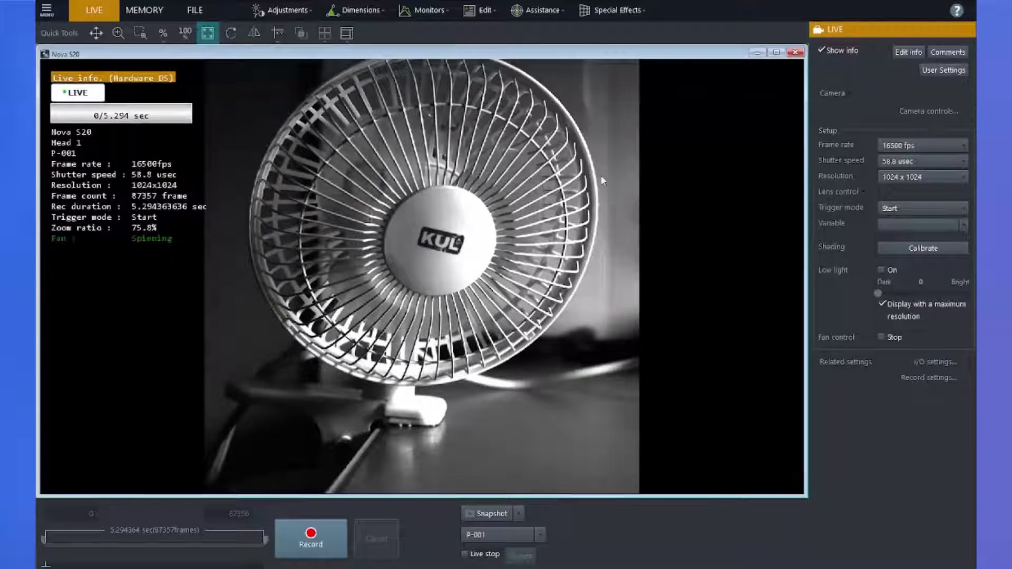
pyautogui.click(541, 12)
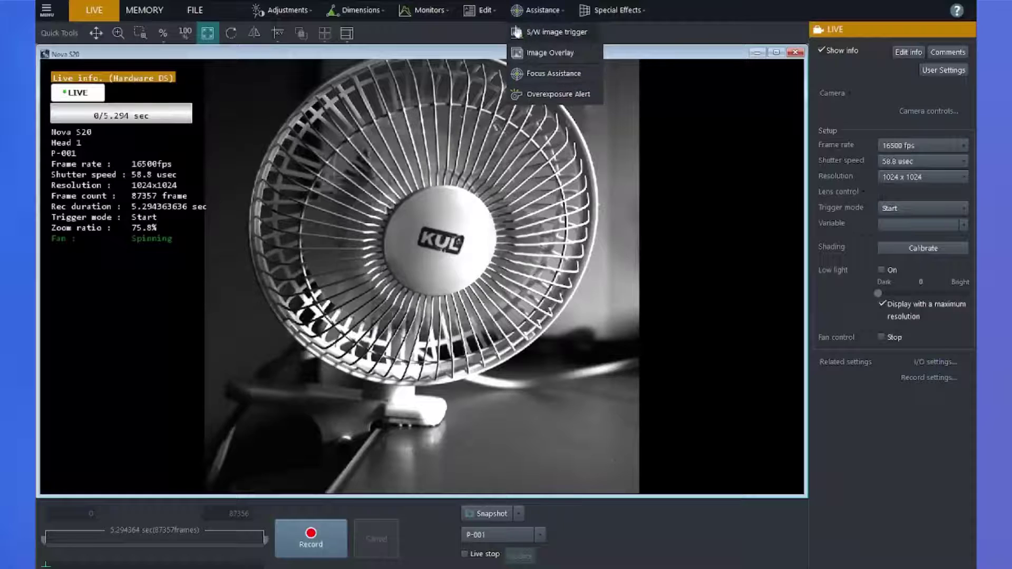
pyautogui.click(531, 33)
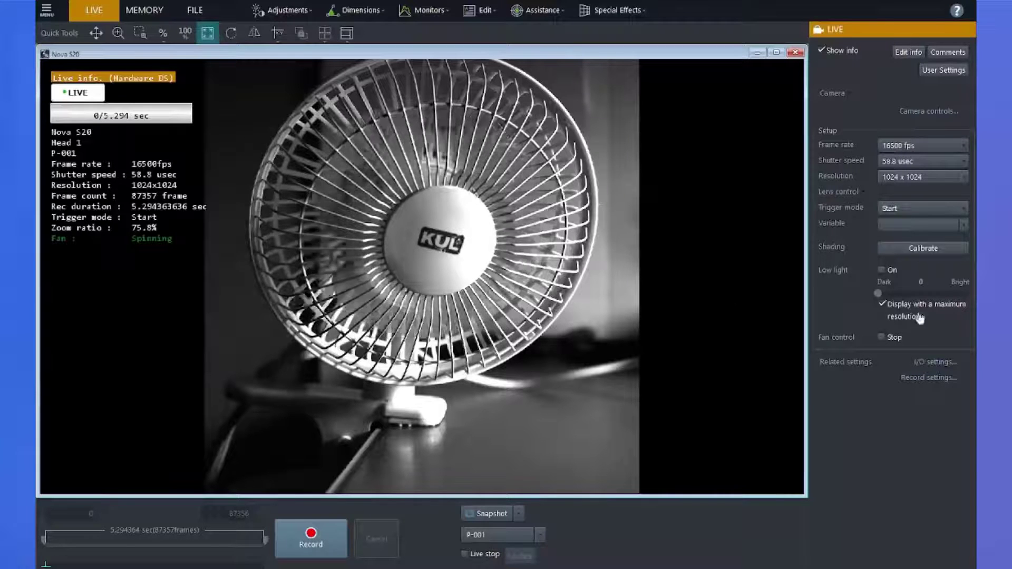
# Step: Reopen the Nova S20's I/O settings and expand the External Sync choices
pyautogui.click(931, 362)
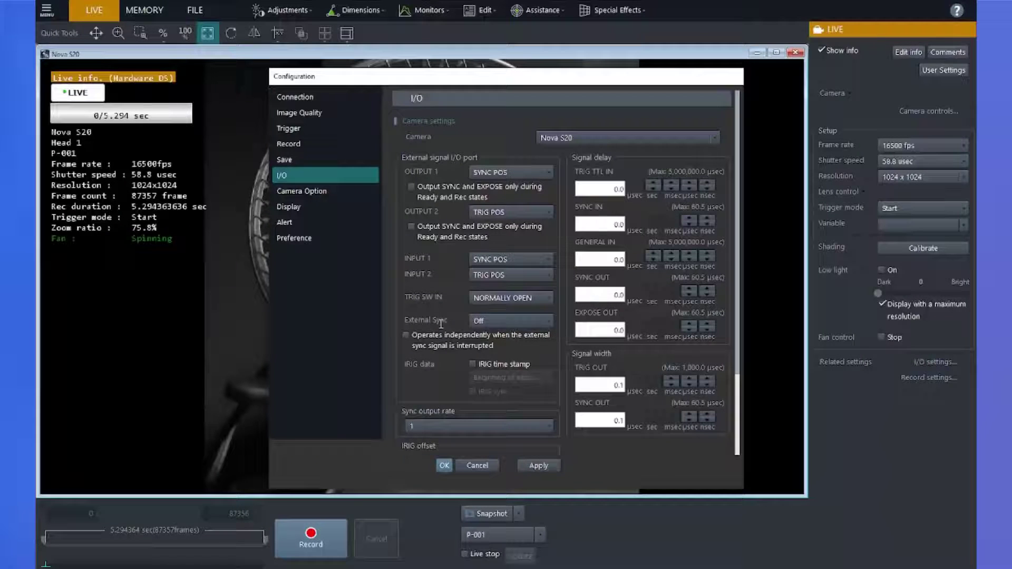
pyautogui.click(492, 325)
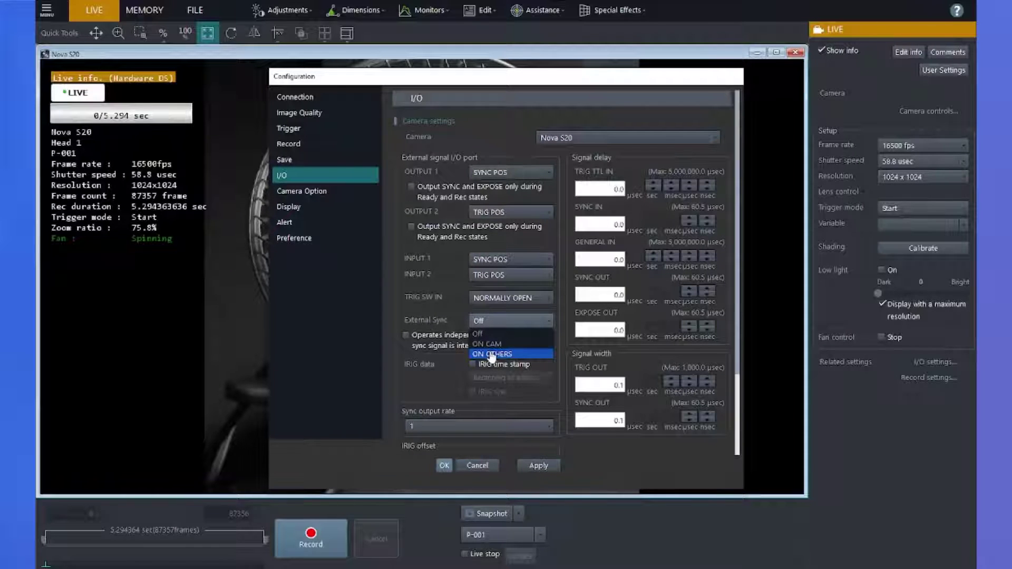
# Step: Set External Sync to ON OTHERS and apply, running the Nova S20 at 10000 fps
pyautogui.click(493, 354)
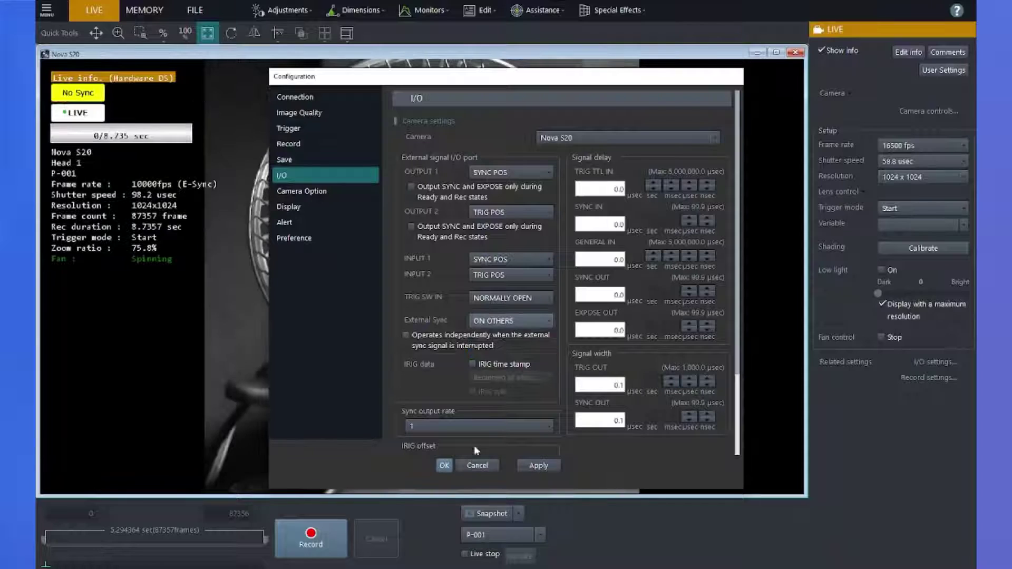
pyautogui.click(444, 466)
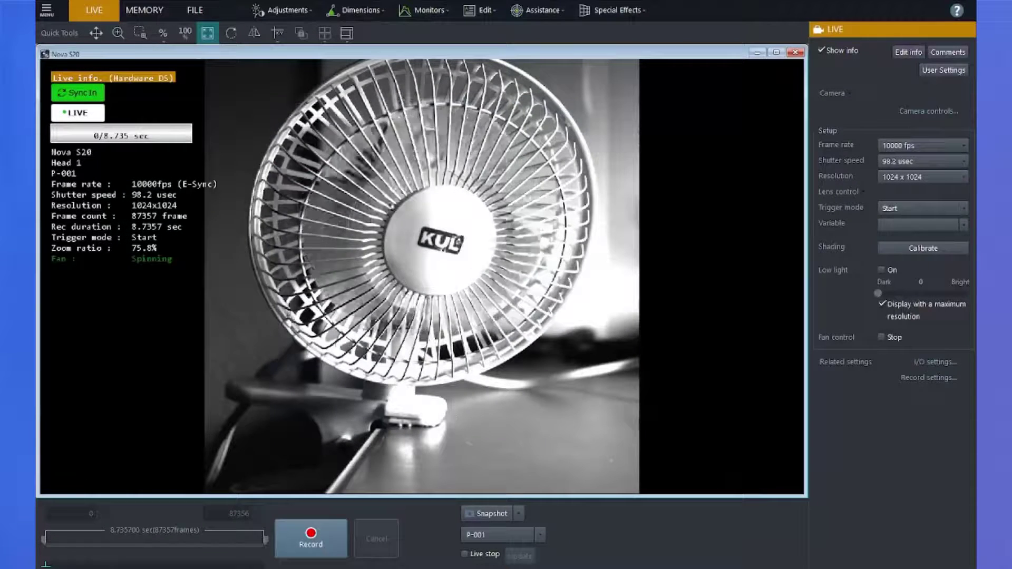